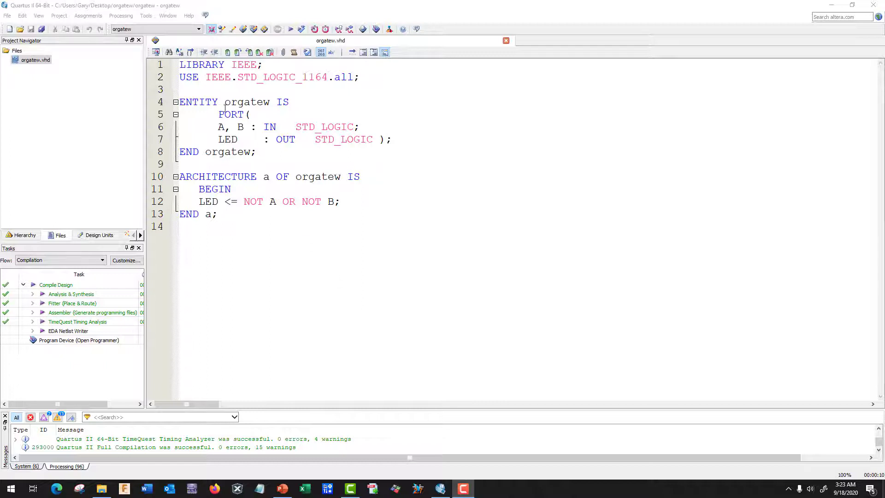
- Review the design hierarchy and project files, then place the cursor at the LED port declaration for renaming to X
click(21, 235)
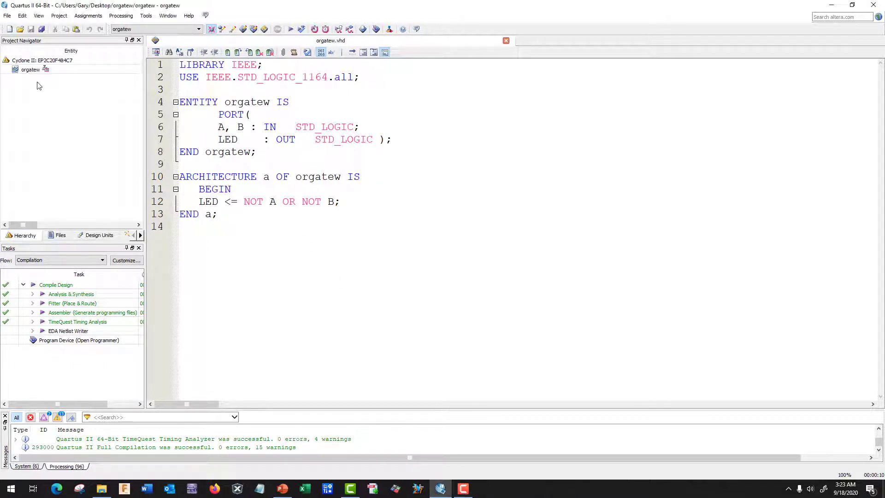
click(57, 235)
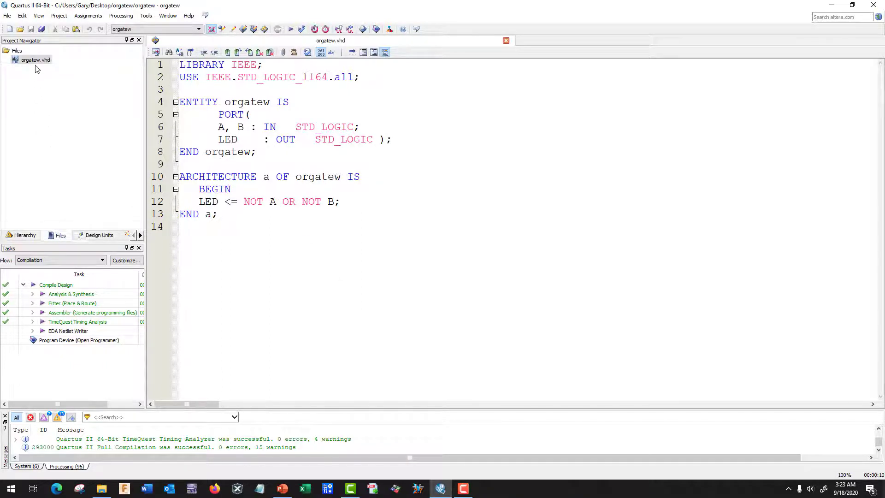
drag(224, 101, 270, 102)
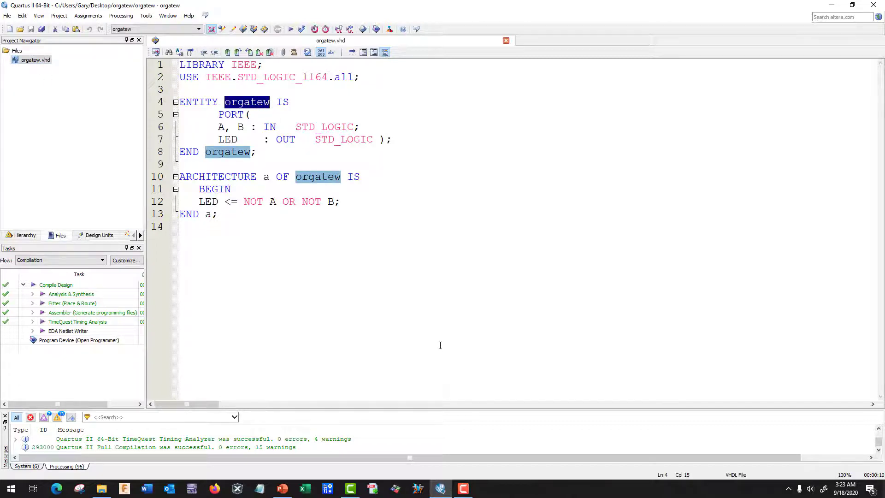
click(323, 319)
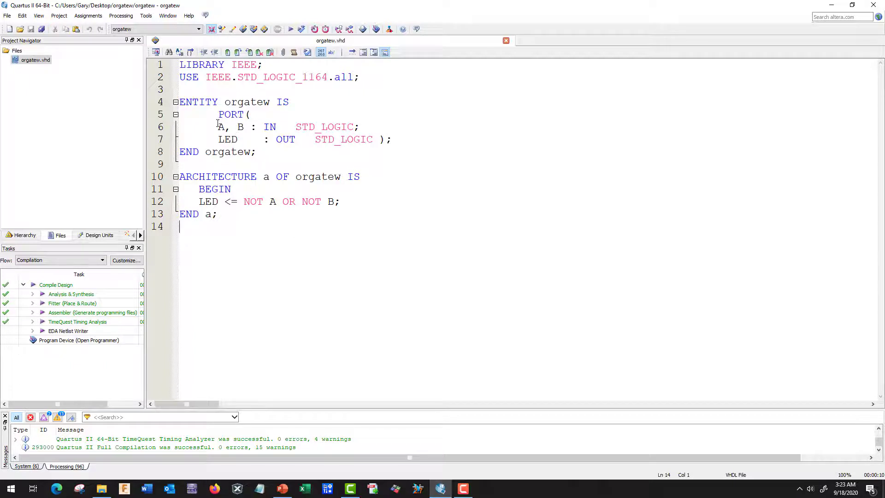
mouse_move(219, 127)
mouse_down()
mouse_move(237, 127)
mouse_move(219, 141)
mouse_up()
click(243, 130)
text(X)
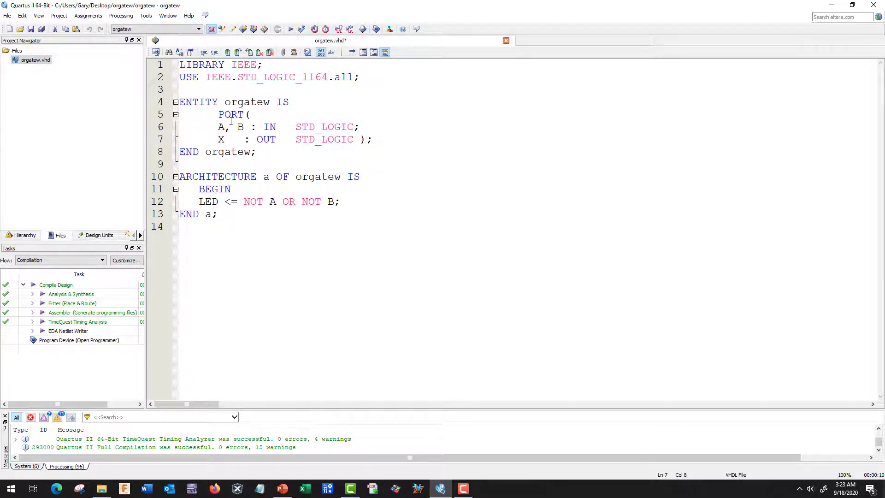
- Rename LED to X in the assignment and select the old NOT A OR NOT B expression for replacement
click(242, 241)
drag(220, 201, 198, 202)
text(X)
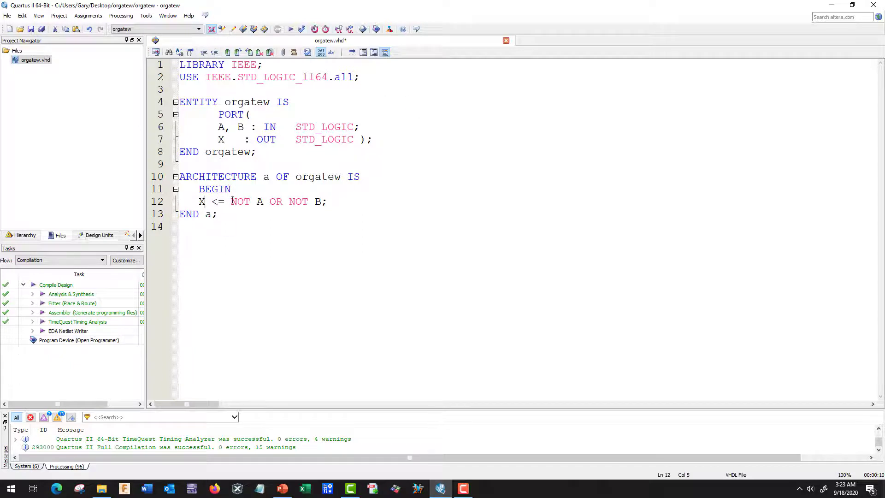
drag(228, 201, 323, 203)
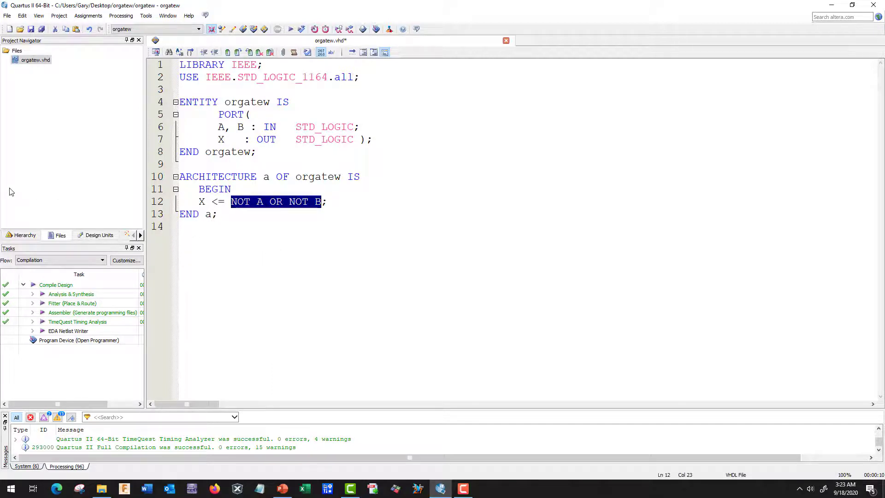
text((A)
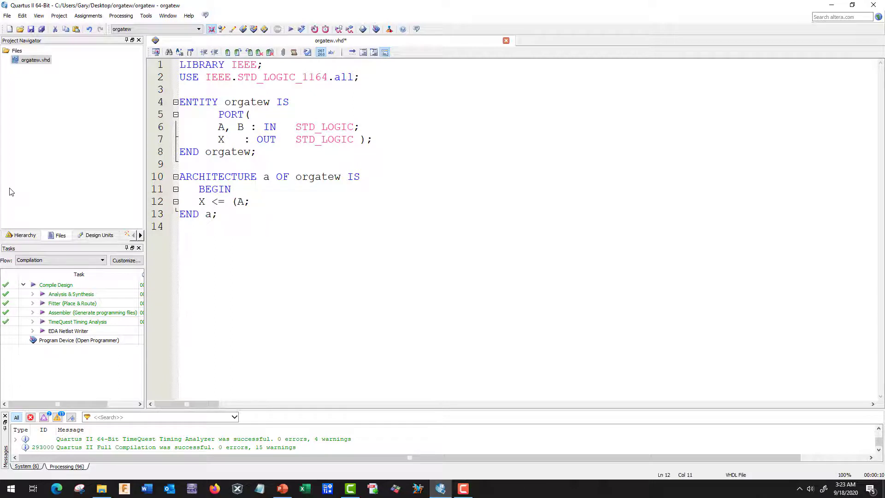
text( OR )
text(B)
text())
text(or)
text((A )
text(AND B))
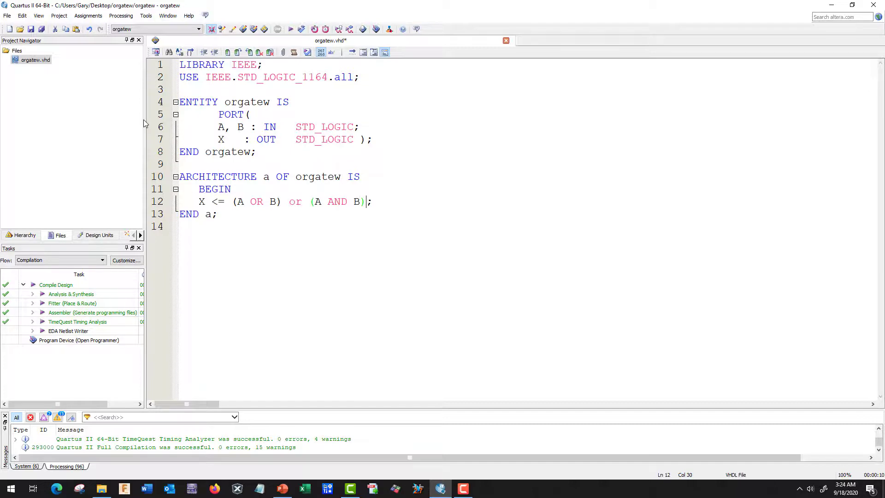
- Finish the assignment as X <= (A OR B) or (A AND B); and highlight the A, B input declaration
click(154, 129)
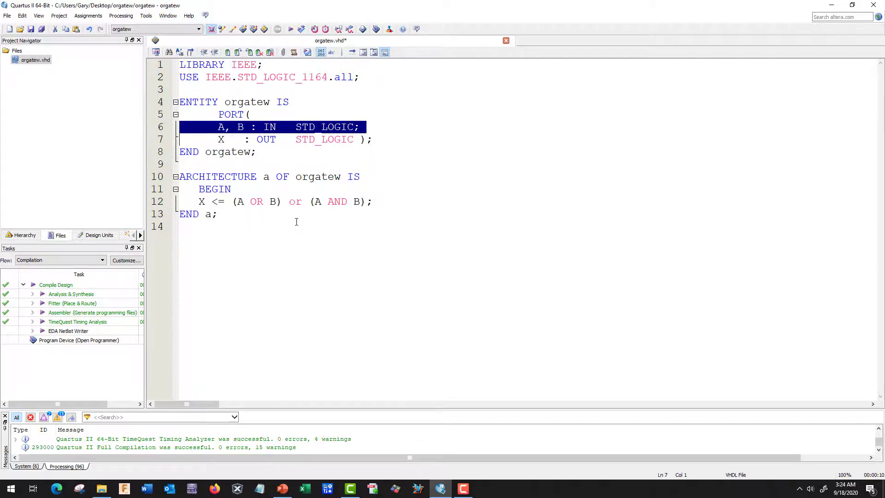
- Show the Pin Planner listing inputs A, B and output LED, hiding and restoring it once
click(410, 232)
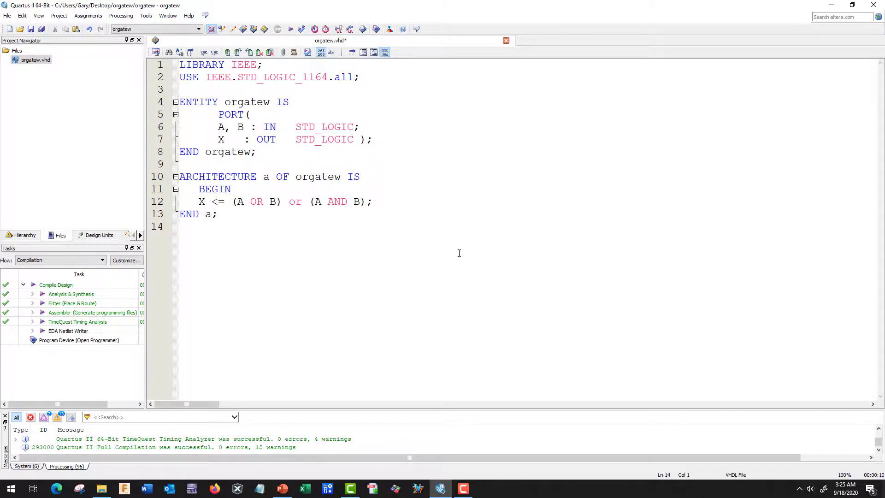
click(255, 29)
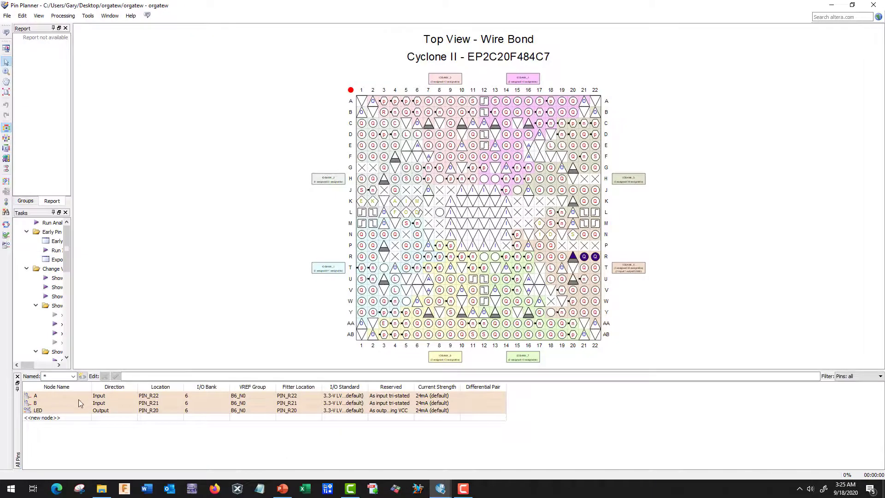
click(835, 10)
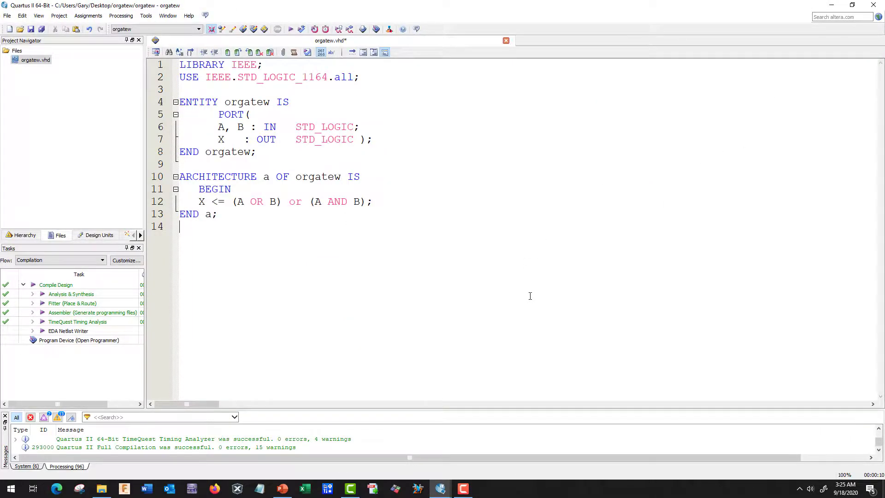
click(254, 29)
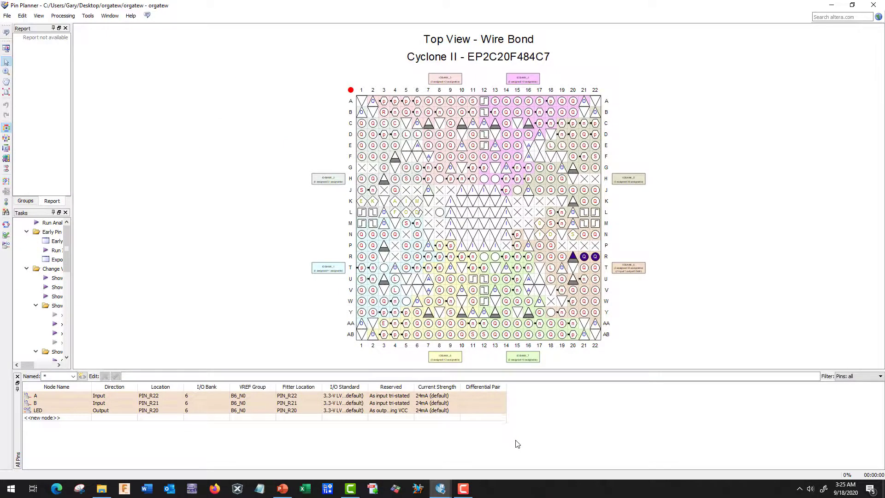